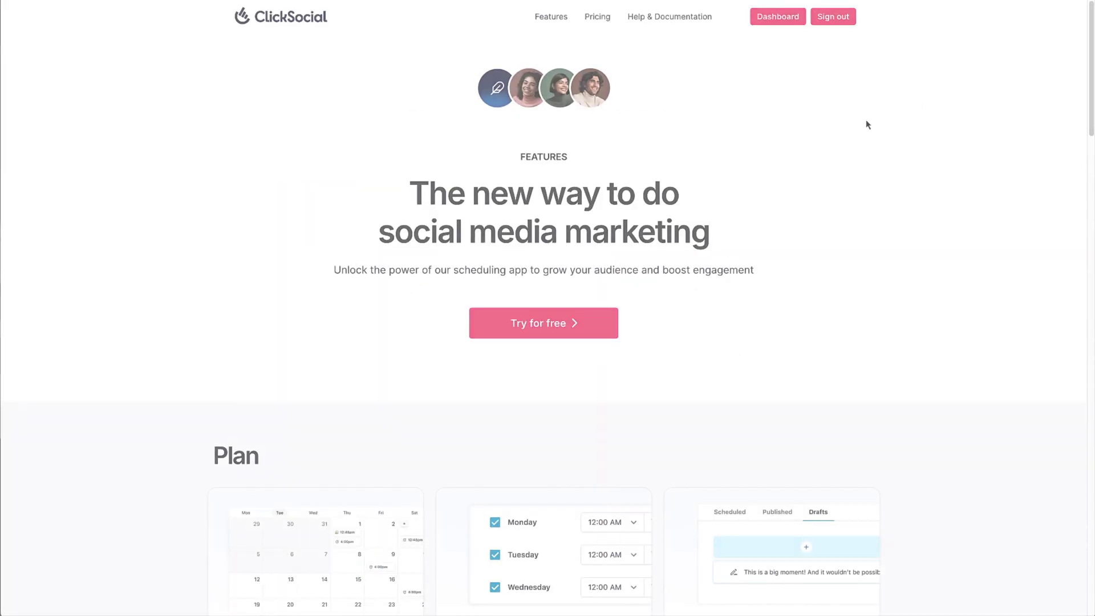
Scroll through ClickSocial's Plan and Schedule feature sections, covering smart scheduling and multiple accounts.
{"action": "scroll", "coordinate": [867, 123], "scroll_direction": "down", "scroll_amount": 5}
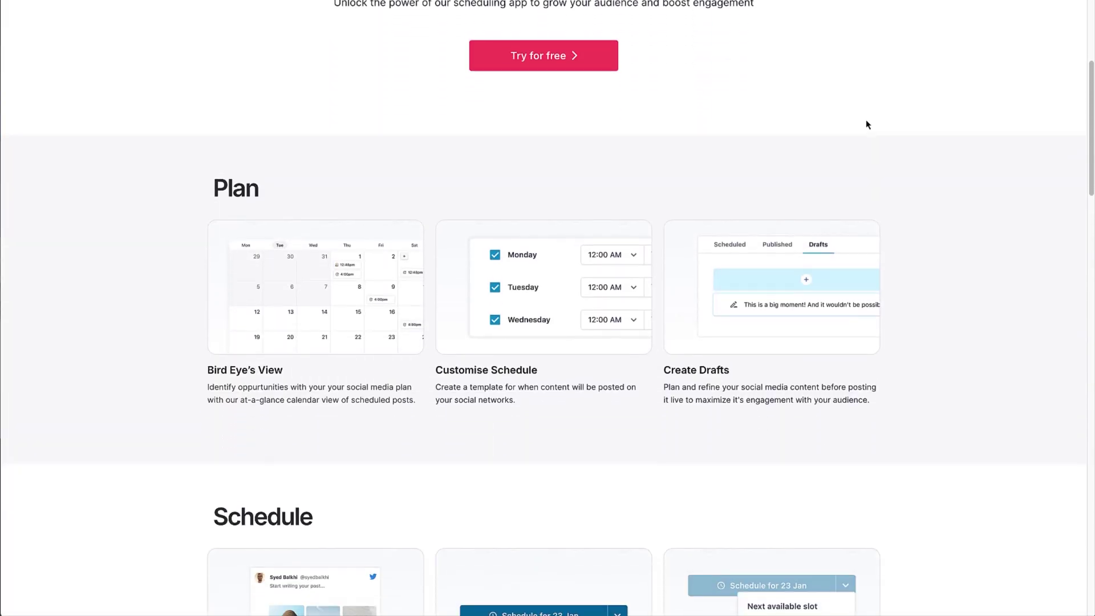
{"action": "scroll", "coordinate": [867, 124], "scroll_direction": "down", "scroll_amount": 7}
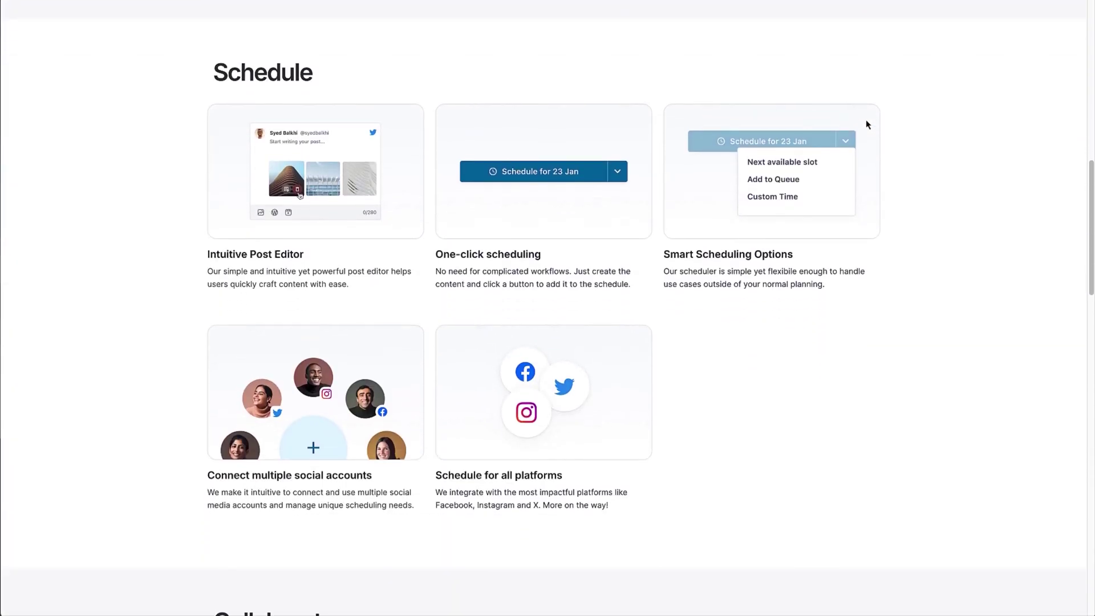
{"action": "scroll", "coordinate": [868, 124], "scroll_direction": "down", "scroll_amount": 9}
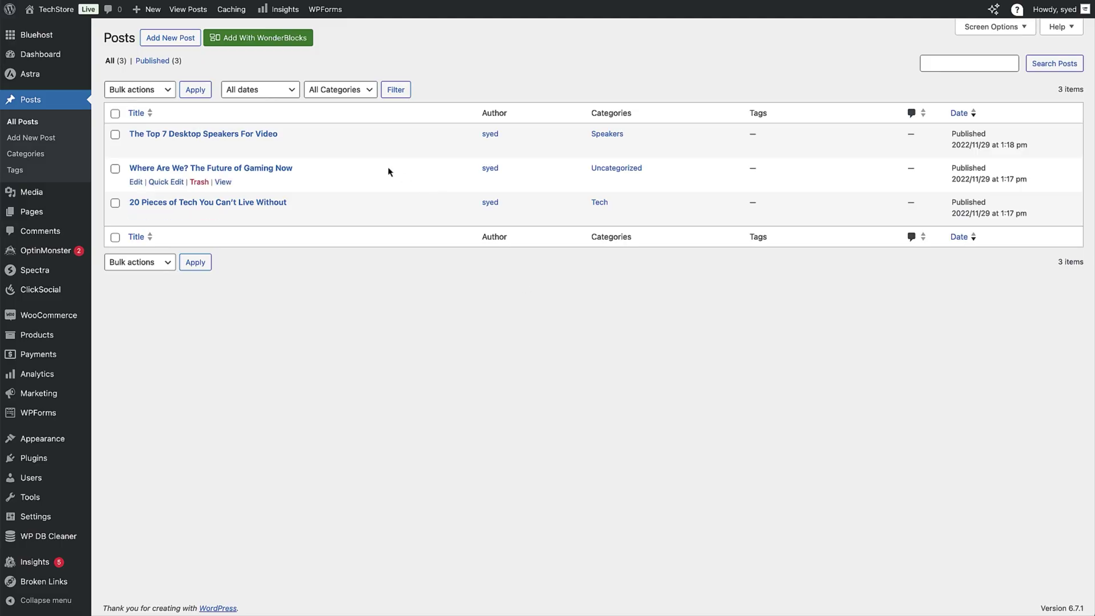
Open the speakers post and write a Quick Share message about the best speakers.
{"action": "left_click", "coordinate": [242, 136]}
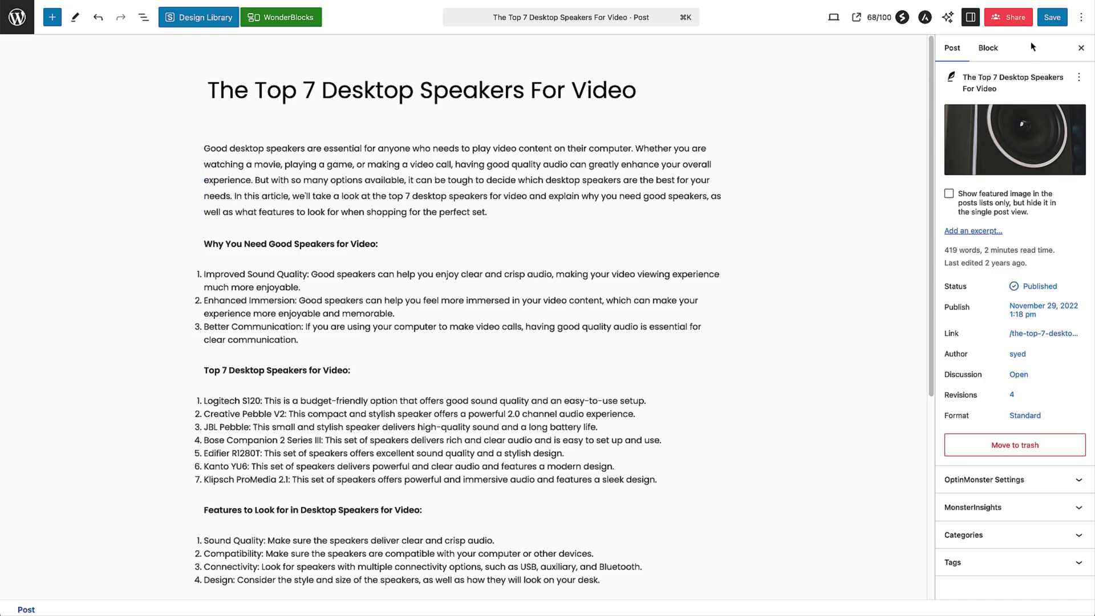
{"action": "left_click", "coordinate": [1026, 24]}
{"action": "type", "text": "ght"}
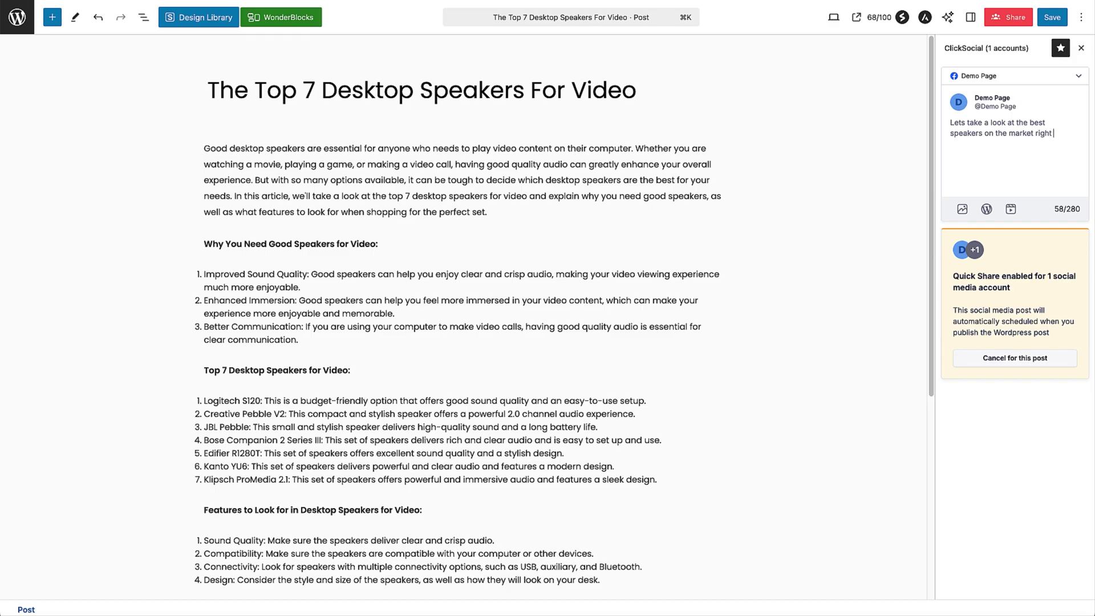
{"action": "type", "text": " now"}
{"action": "type", "text": "."}
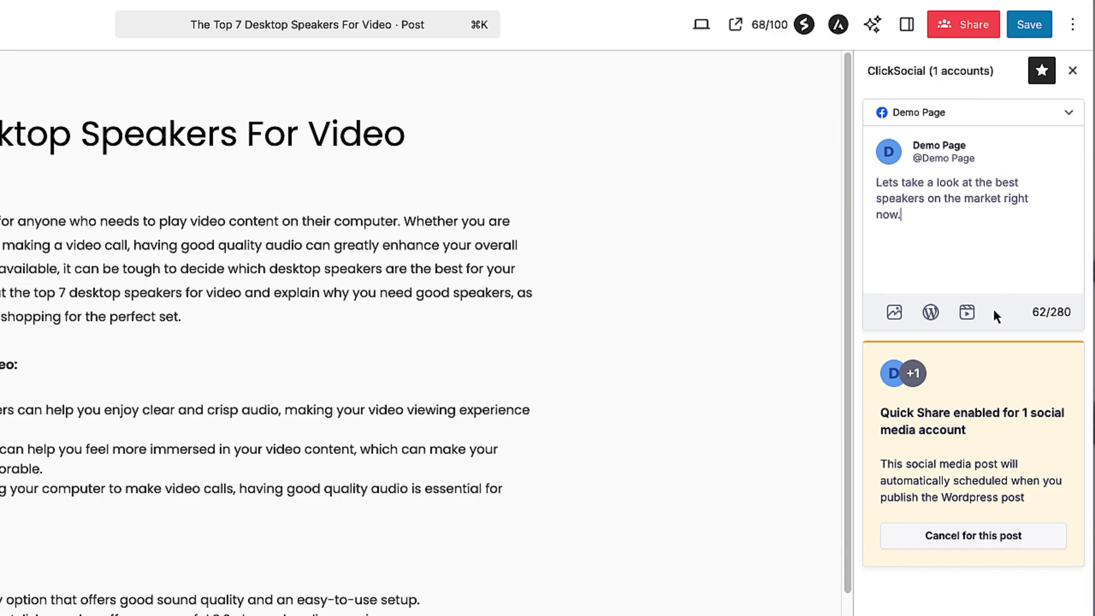
Attach the speaker-on-desk photo from the media library to the social post.
{"action": "left_click", "coordinate": [894, 312]}
{"action": "left_click", "coordinate": [434, 247]}
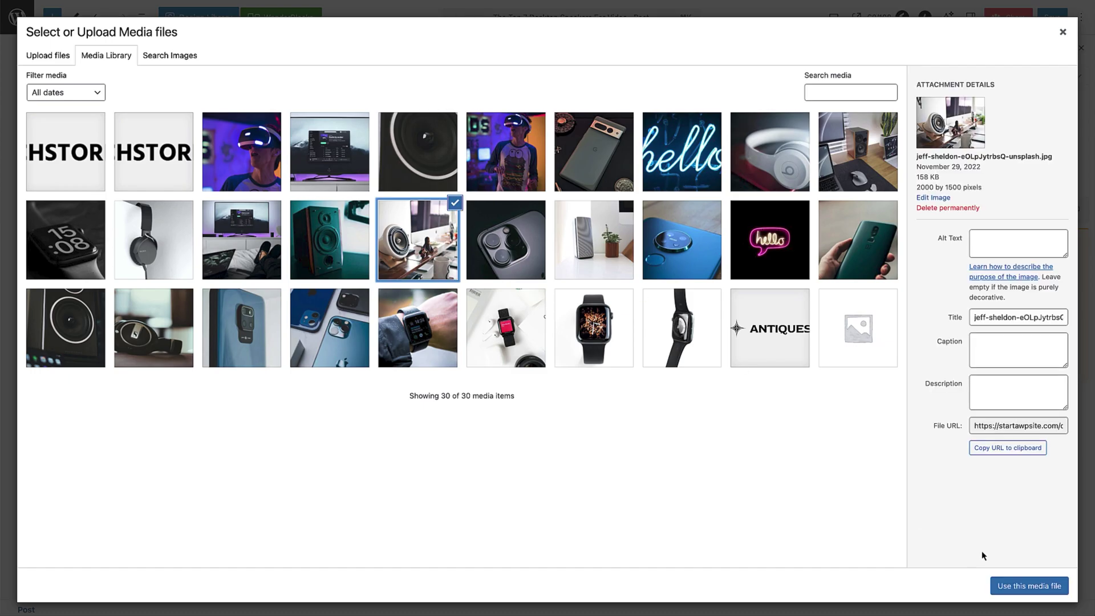
{"action": "left_click", "coordinate": [1059, 586]}
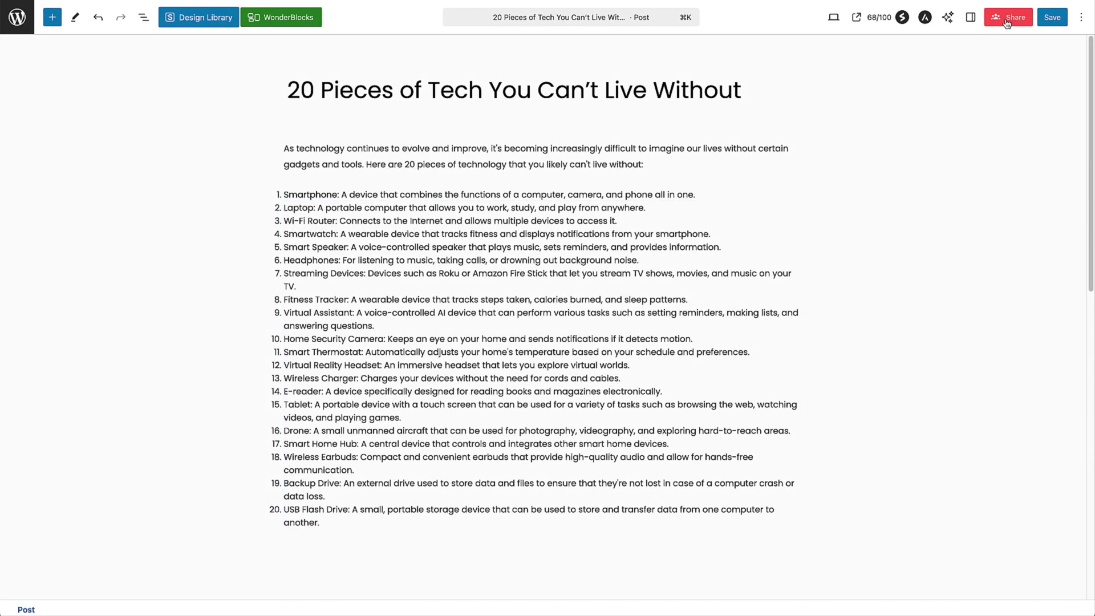
Share the 20 Pieces of Tech post, switching the account to X and back to Demo Page.
{"action": "left_click", "coordinate": [1008, 22]}
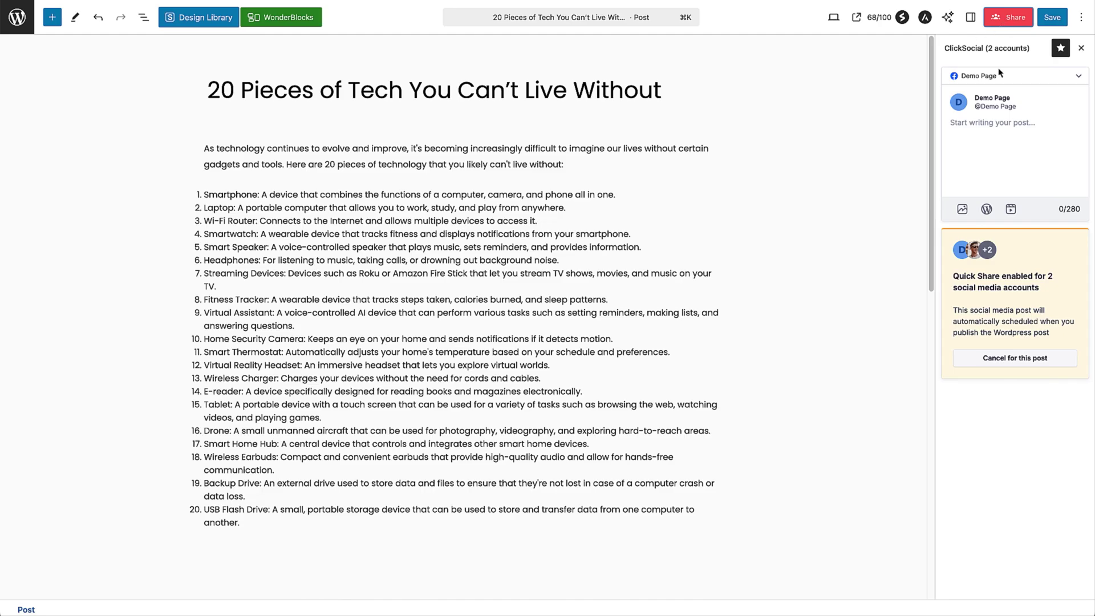
{"action": "left_click", "coordinate": [1068, 117]}
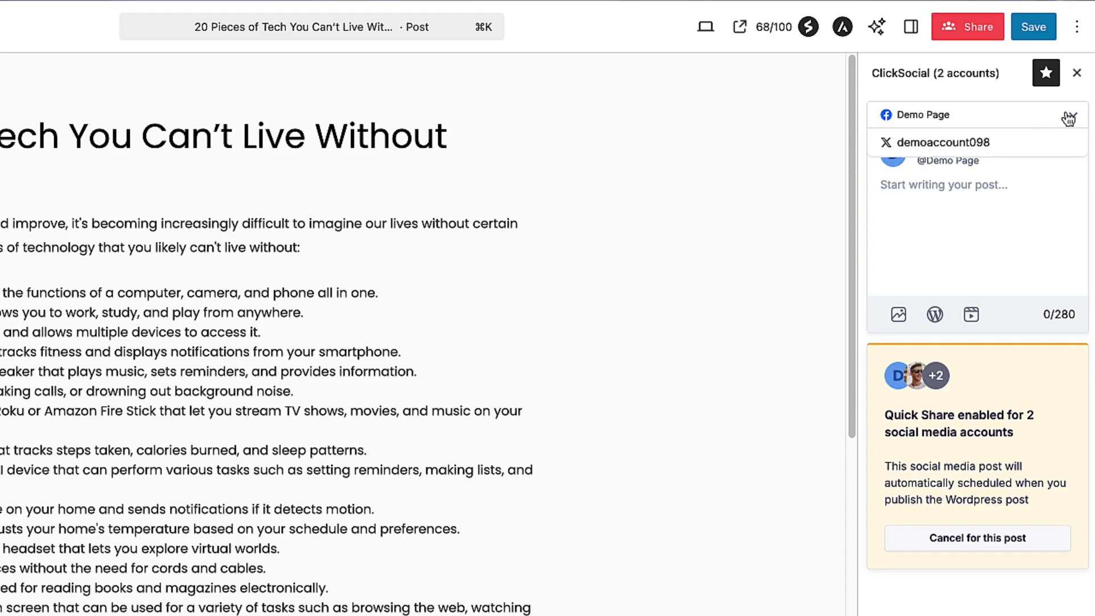
{"action": "left_click", "coordinate": [1038, 144]}
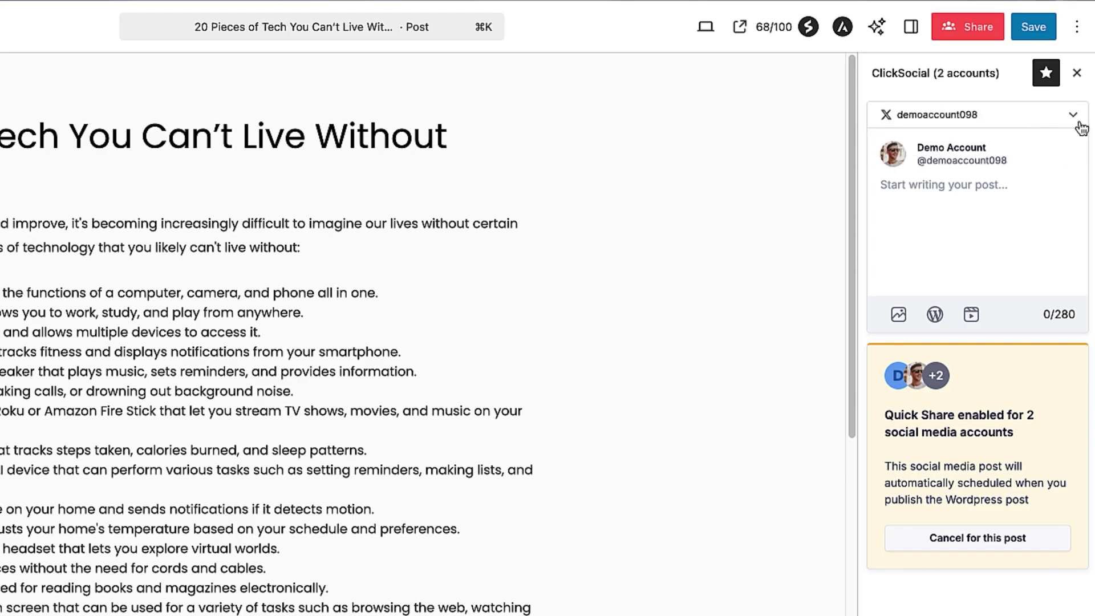
{"action": "left_click", "coordinate": [1075, 117]}
{"action": "left_click", "coordinate": [1056, 148]}
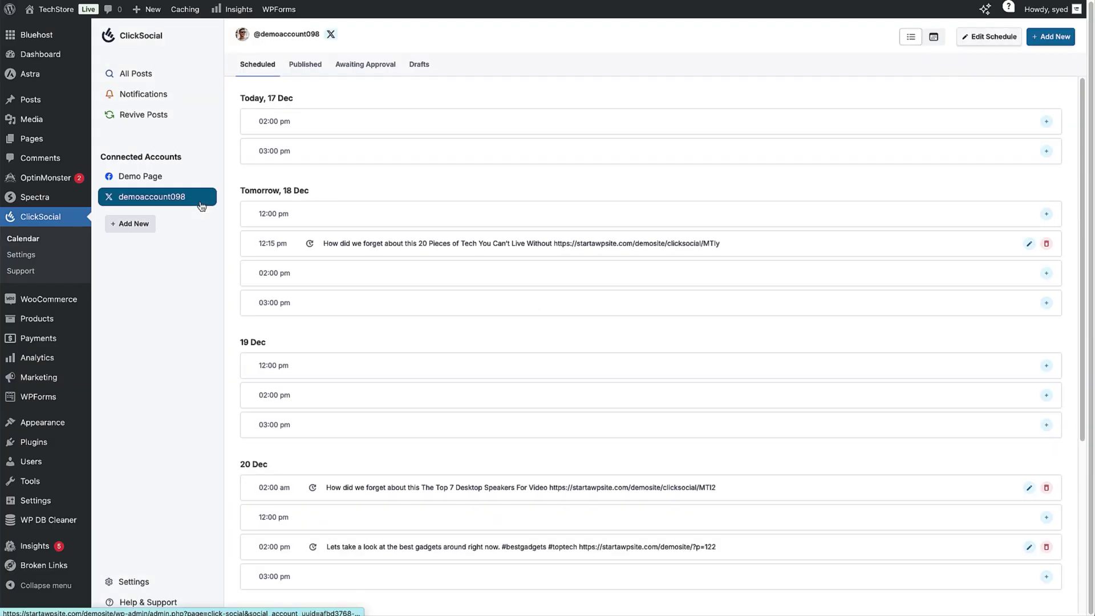
Show the Demo Page account's scheduled posts in the monthly calendar view.
{"action": "left_click", "coordinate": [199, 181]}
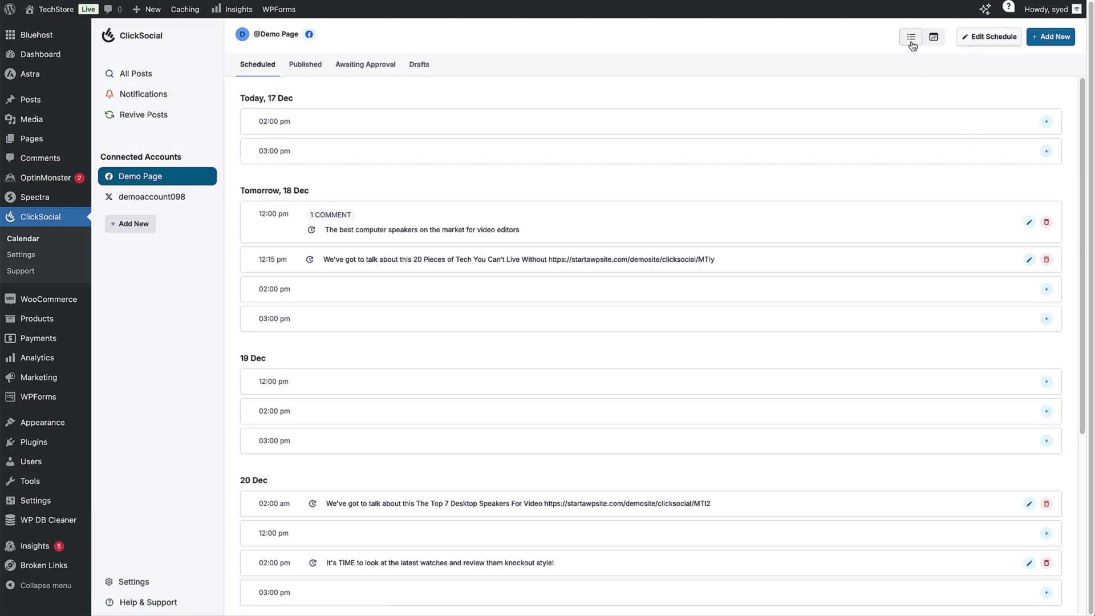
{"action": "left_click", "coordinate": [940, 42]}
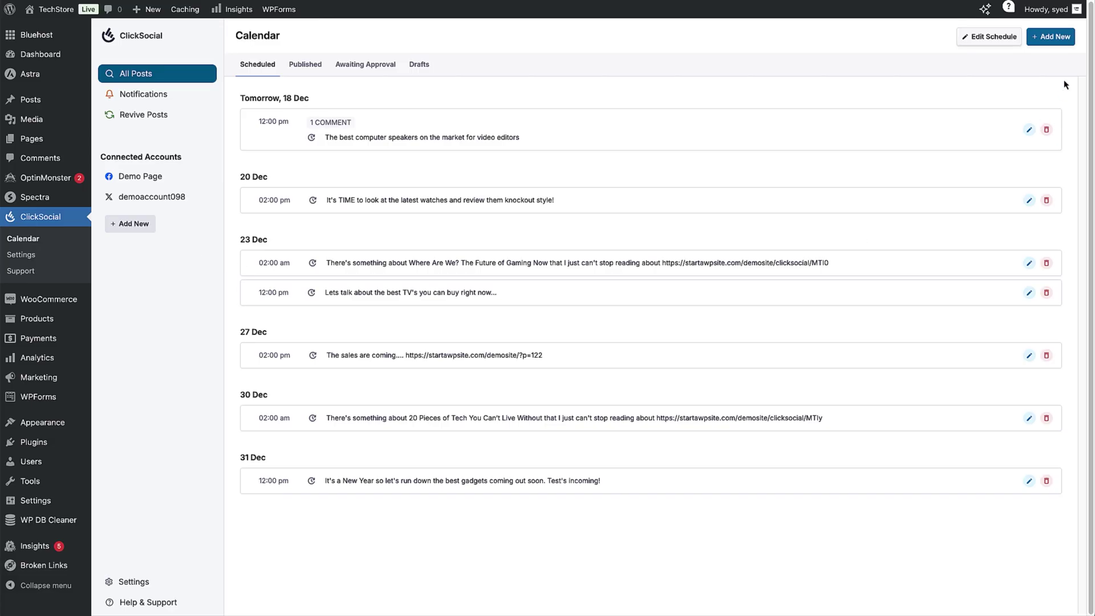
Create an X post linking 20 Pieces of Tech with its image, scheduled for 20 December.
{"action": "left_click", "coordinate": [1061, 45]}
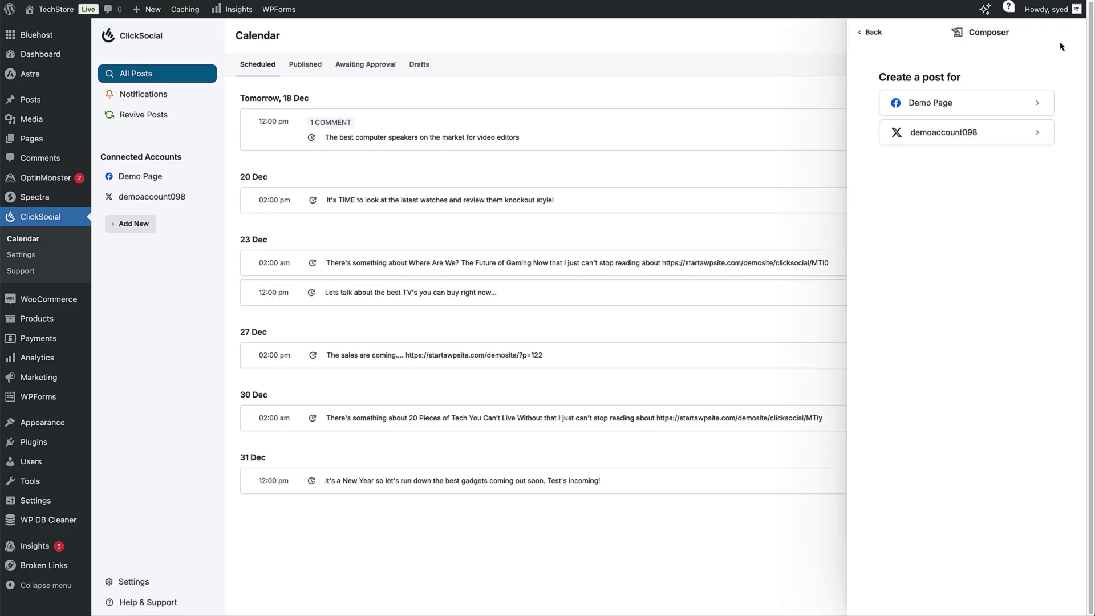
{"action": "left_click", "coordinate": [1020, 142]}
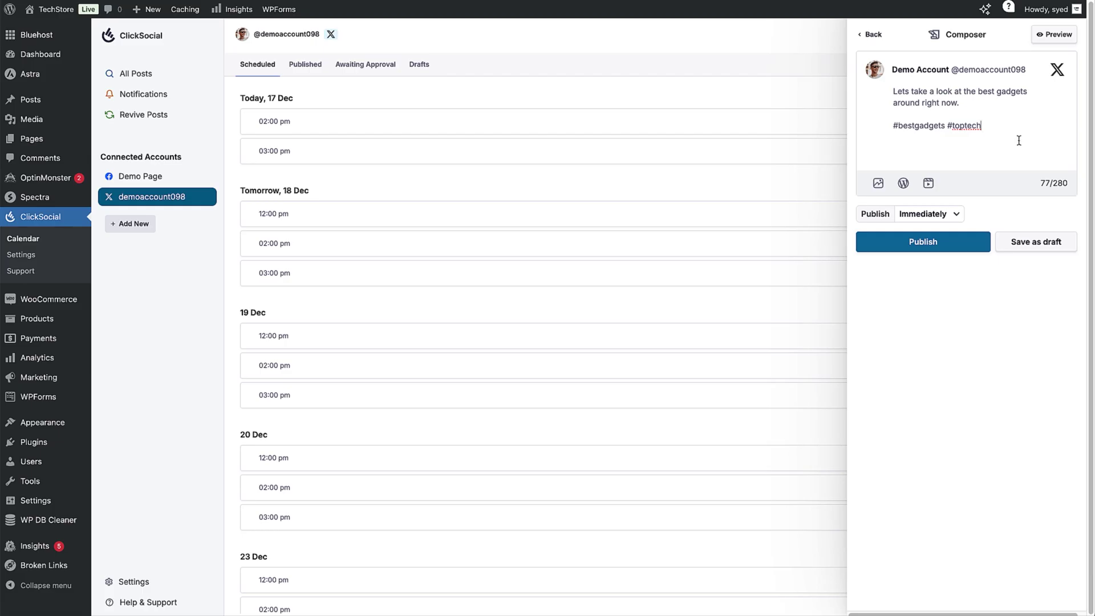
{"action": "left_click", "coordinate": [903, 183]}
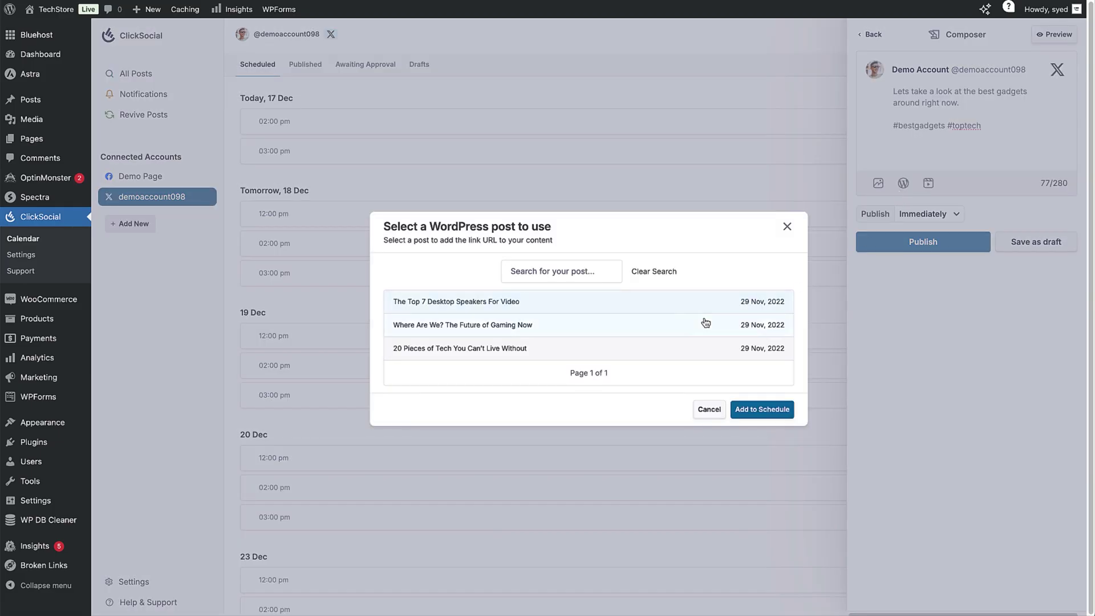
{"action": "left_click", "coordinate": [624, 351]}
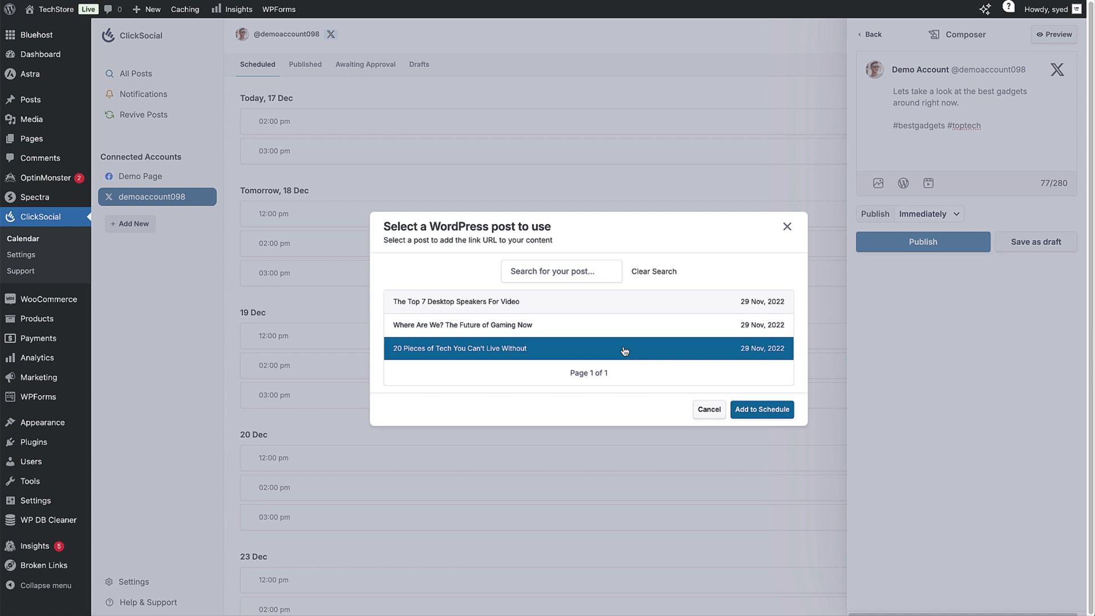
{"action": "left_click", "coordinate": [759, 410]}
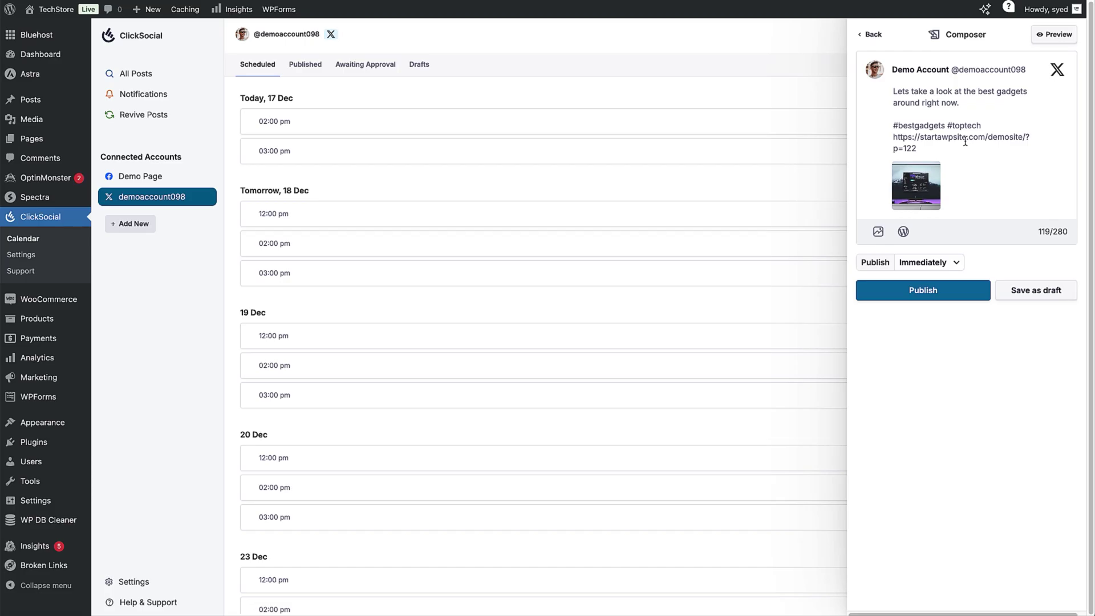
{"action": "left_click", "coordinate": [962, 265]}
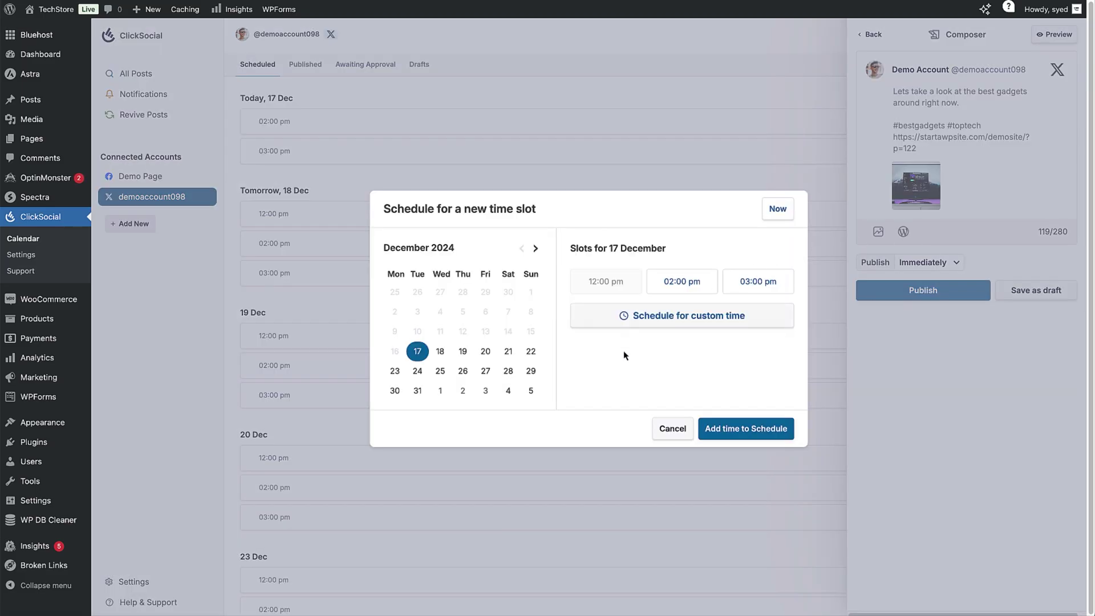
{"action": "left_click", "coordinate": [491, 360]}
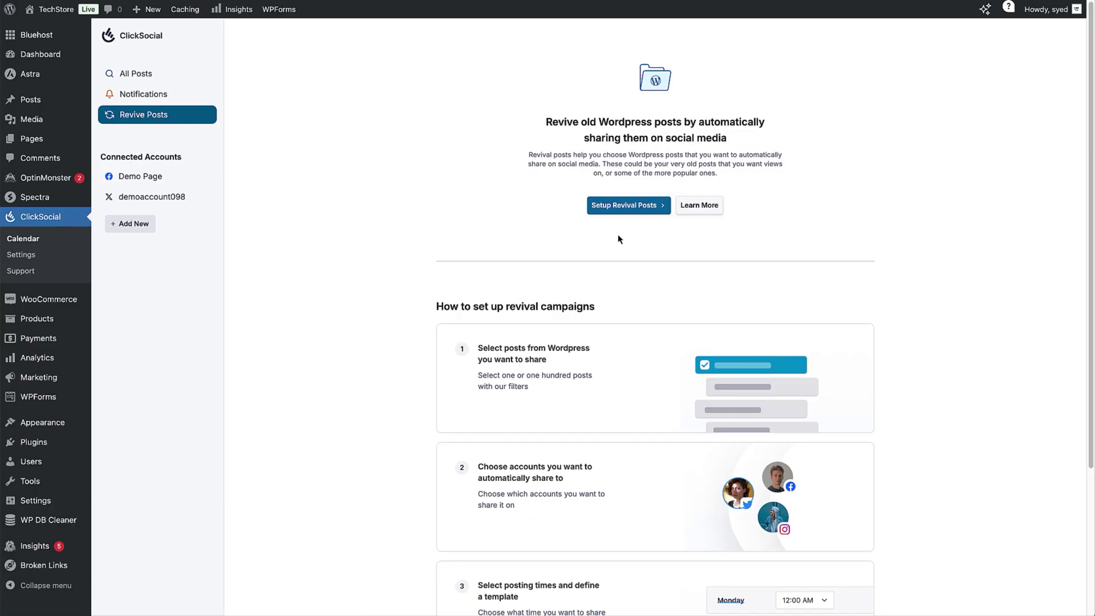
Set up a revival campaign ending 12/17/24 for Demo Page, with a short post link template.
{"action": "left_click", "coordinate": [628, 205]}
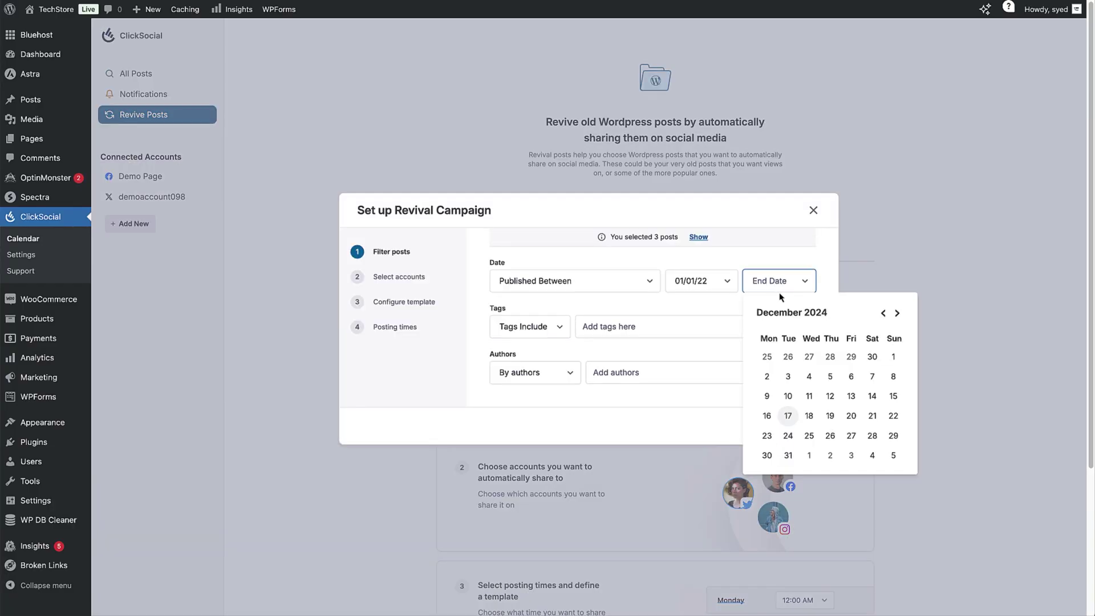
{"action": "left_click", "coordinate": [789, 416]}
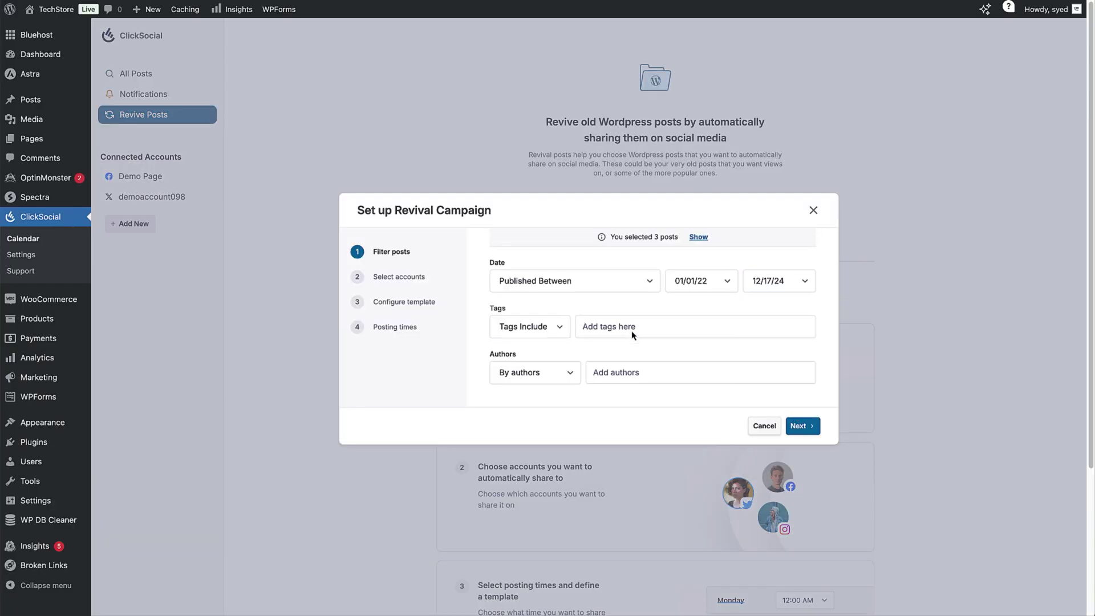
{"action": "left_click", "coordinate": [803, 426]}
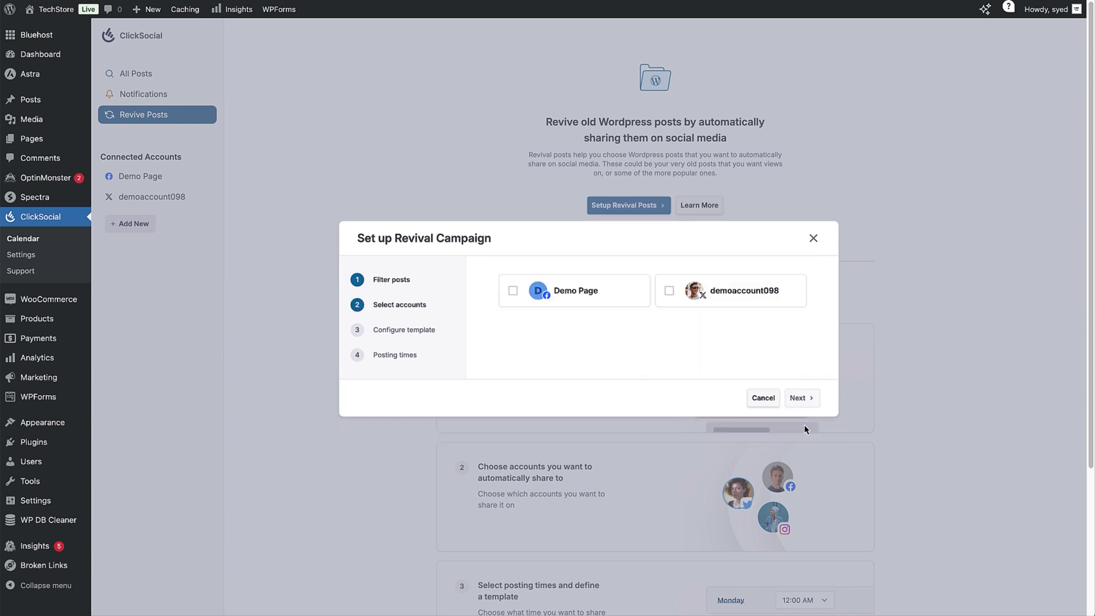
{"action": "left_click", "coordinate": [512, 292]}
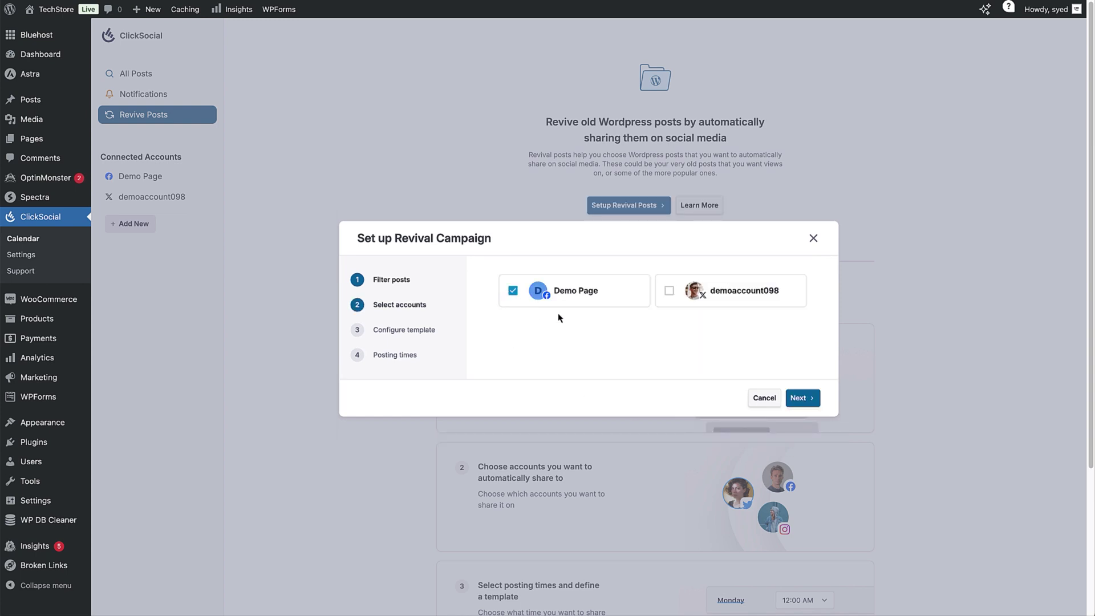
{"action": "left_click", "coordinate": [803, 397]}
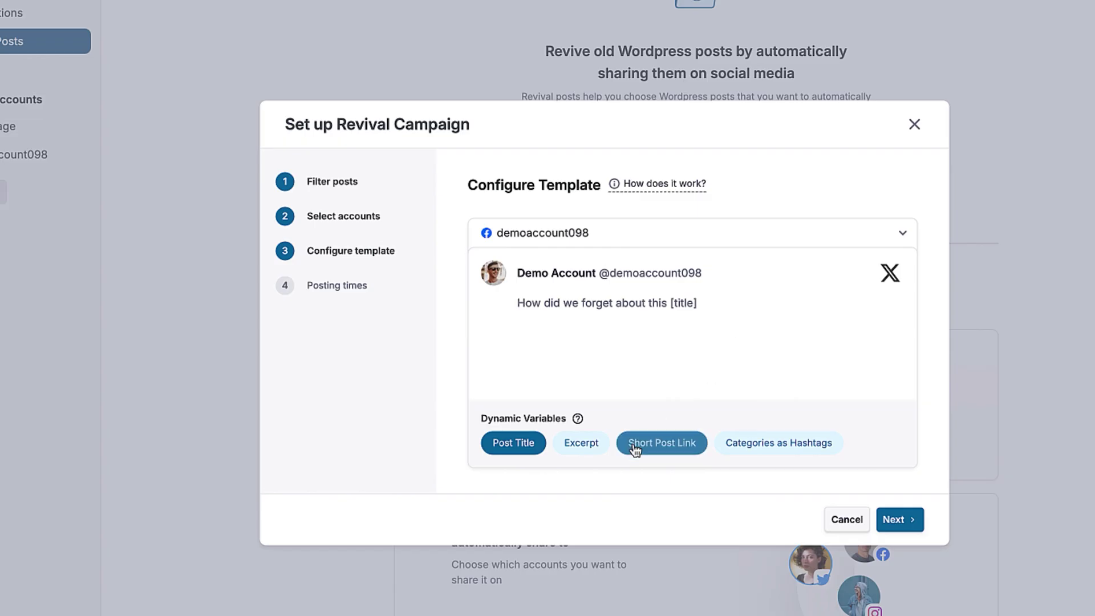
{"action": "left_click", "coordinate": [611, 410]}
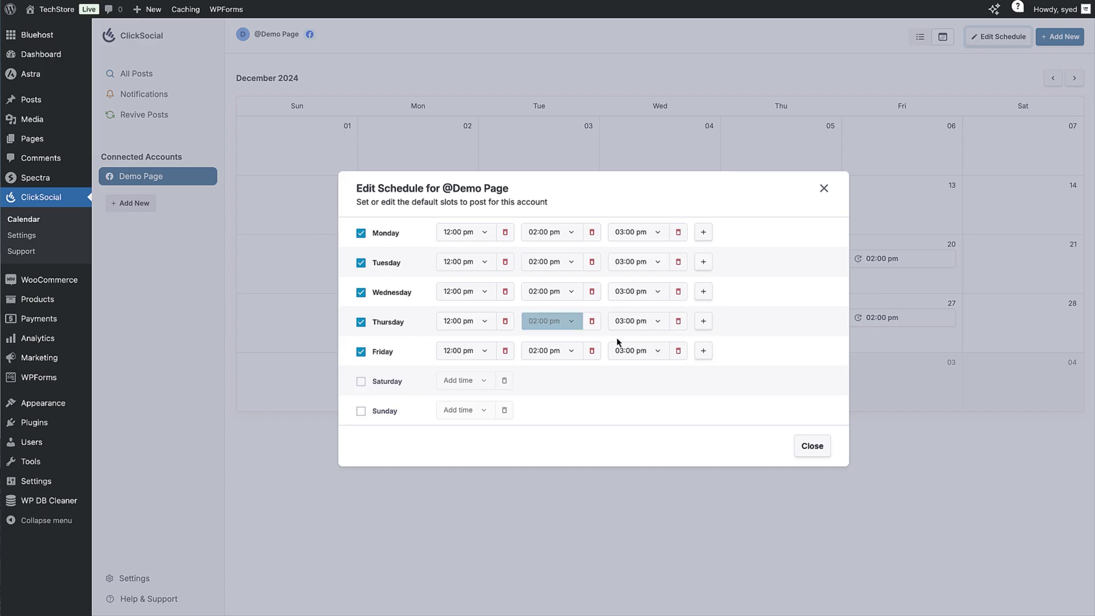
Adjust one of Thursday's posting times in the Demo Page schedule.
{"action": "left_click", "coordinate": [633, 321]}
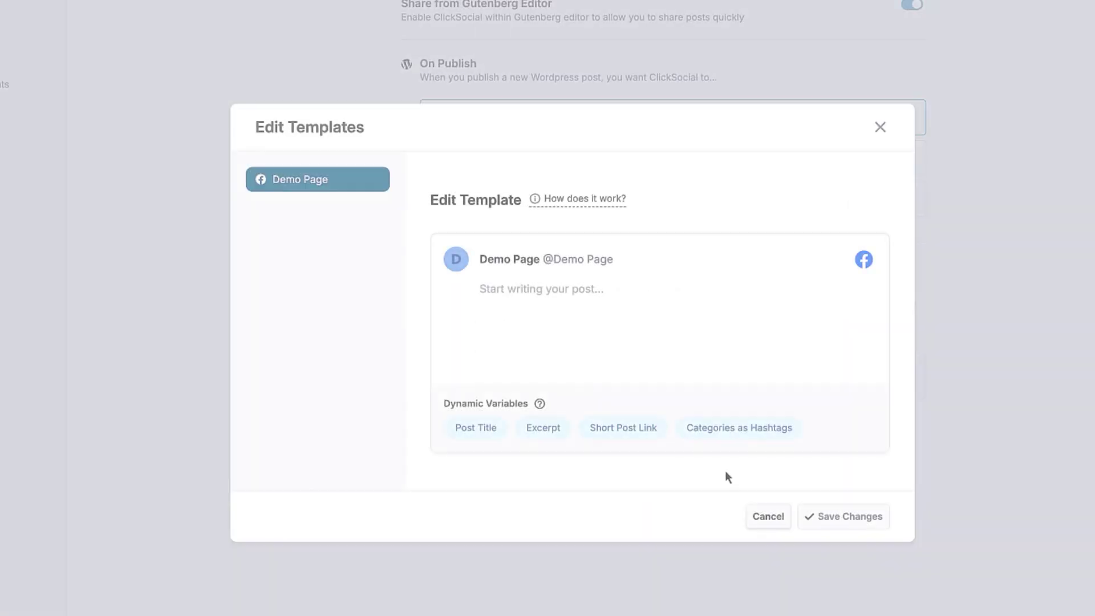